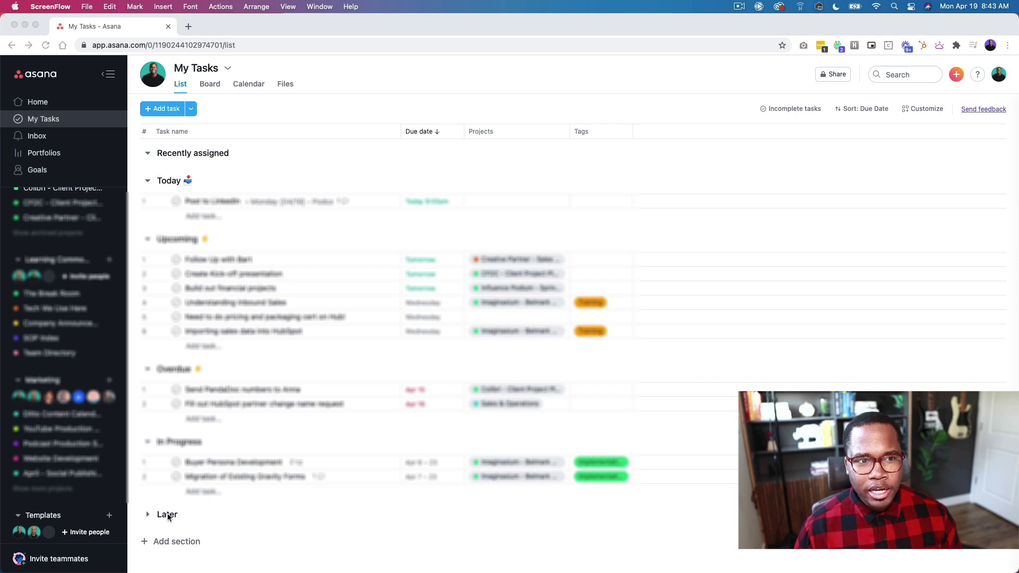
Dismiss the add-section options, switch My Tasks to Board view and scroll across the columns.
click(198, 115)
click(192, 109)
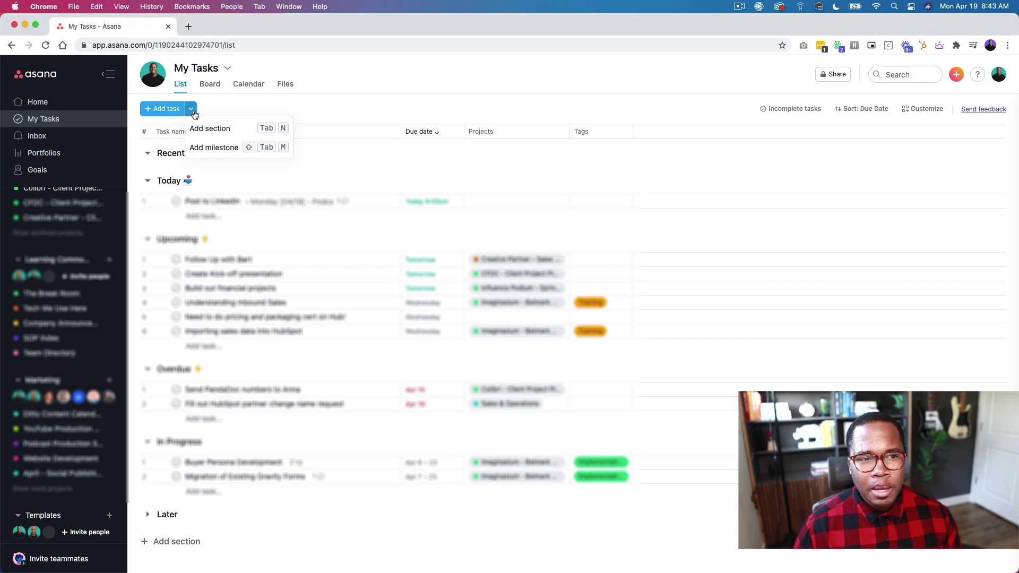
click(378, 110)
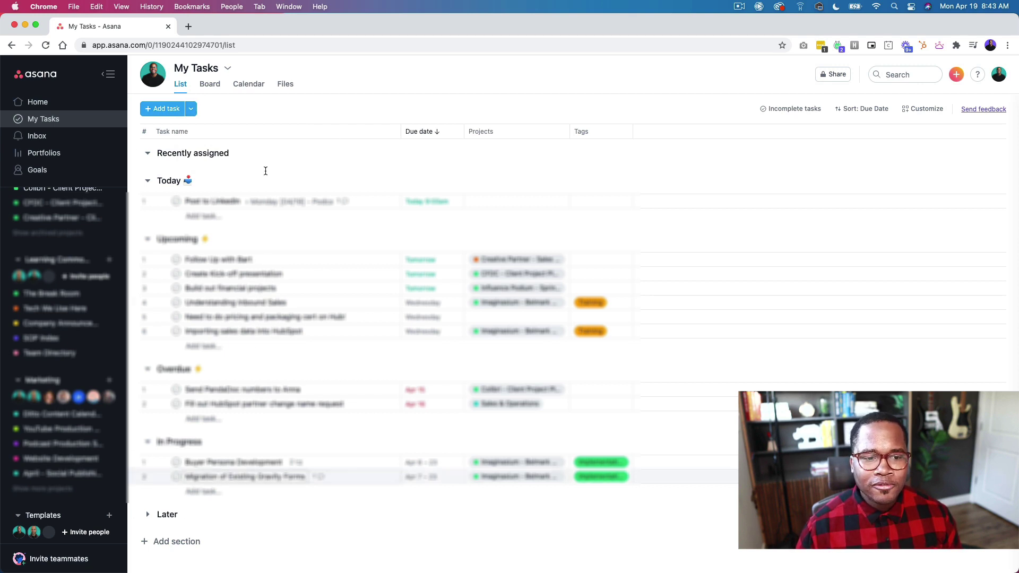
click(212, 85)
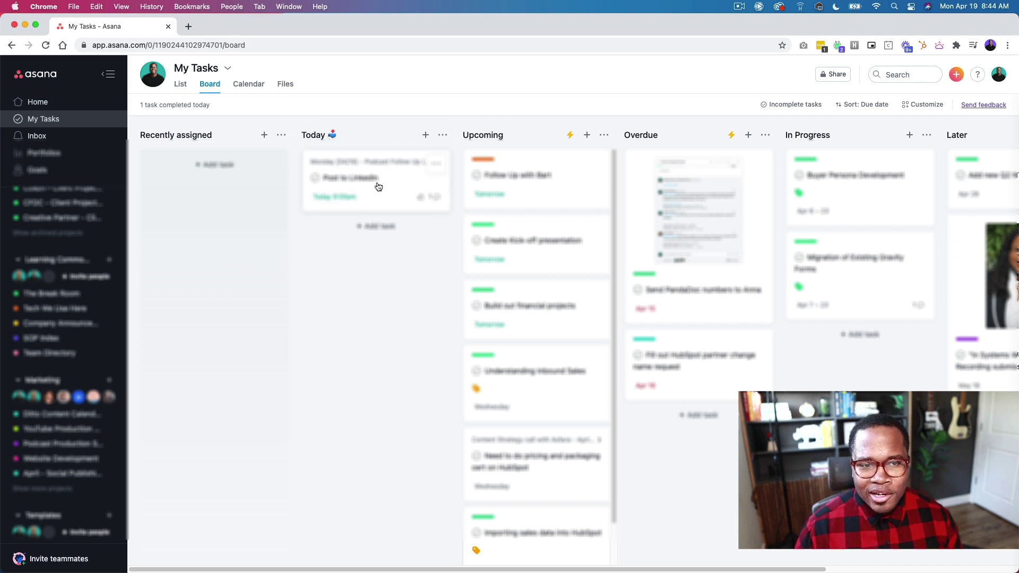
scroll(378, 186, right, 5)
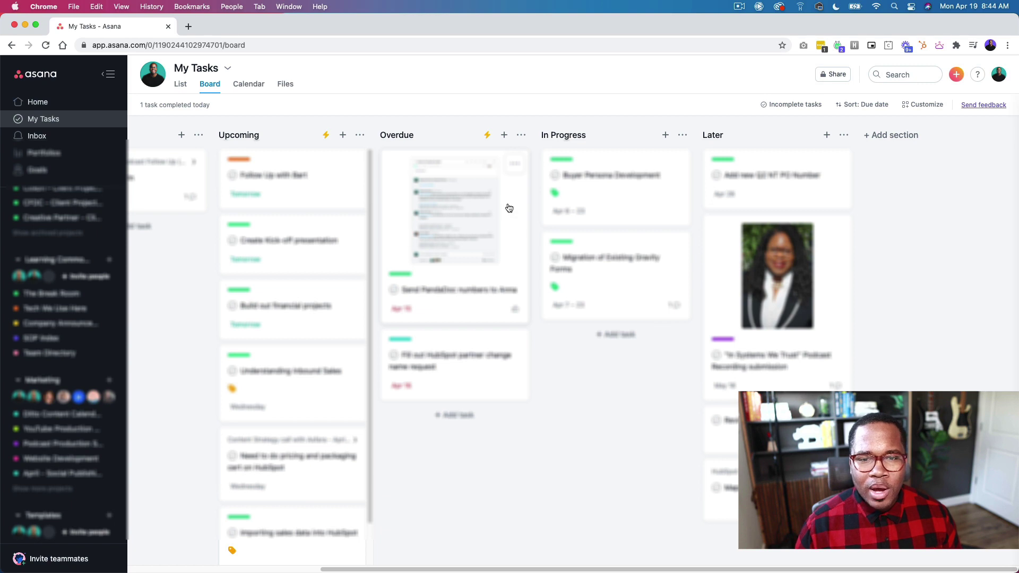
Check the overdue card's actions, then try dragging 'Follow Up with Bari' into In Progress.
click(518, 167)
mouse_move(564, 202)
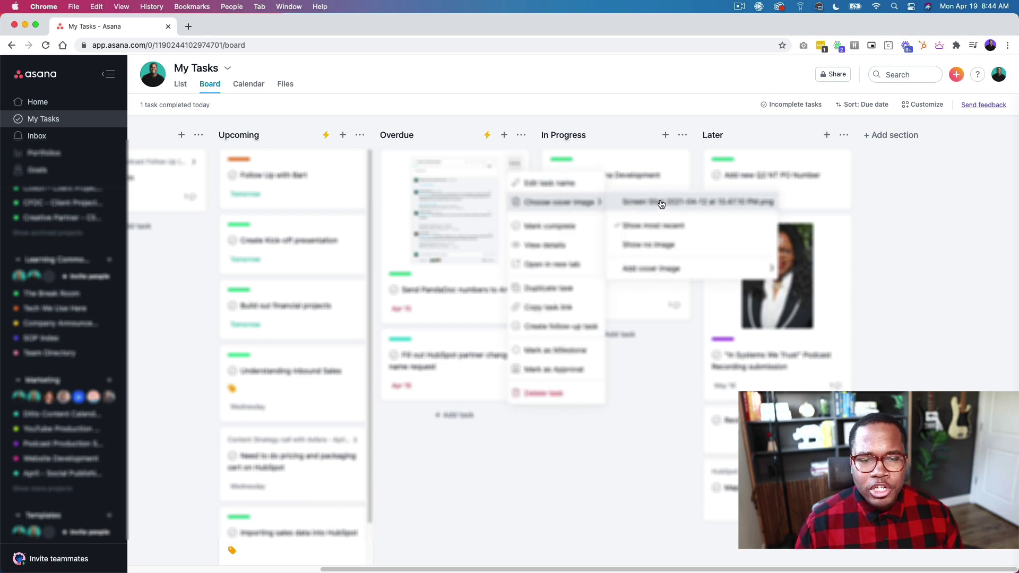
click(478, 463)
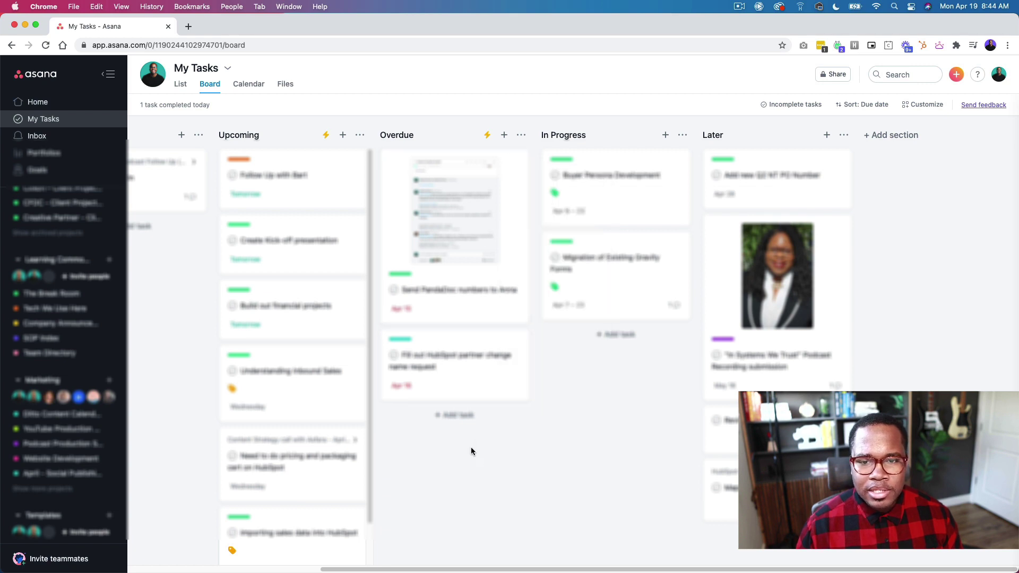
scroll(470, 448, left, 8)
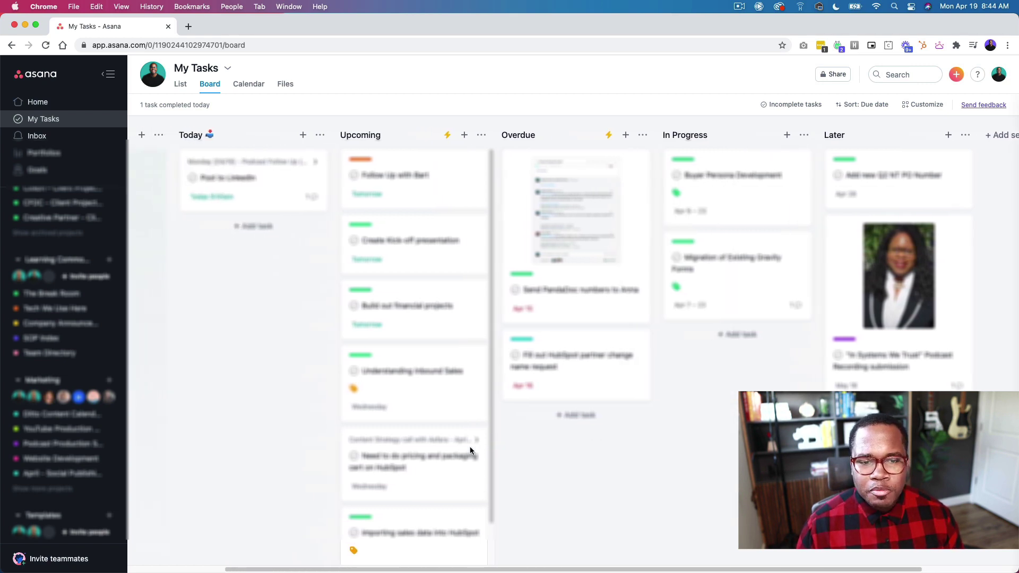
scroll(470, 450, left, 2)
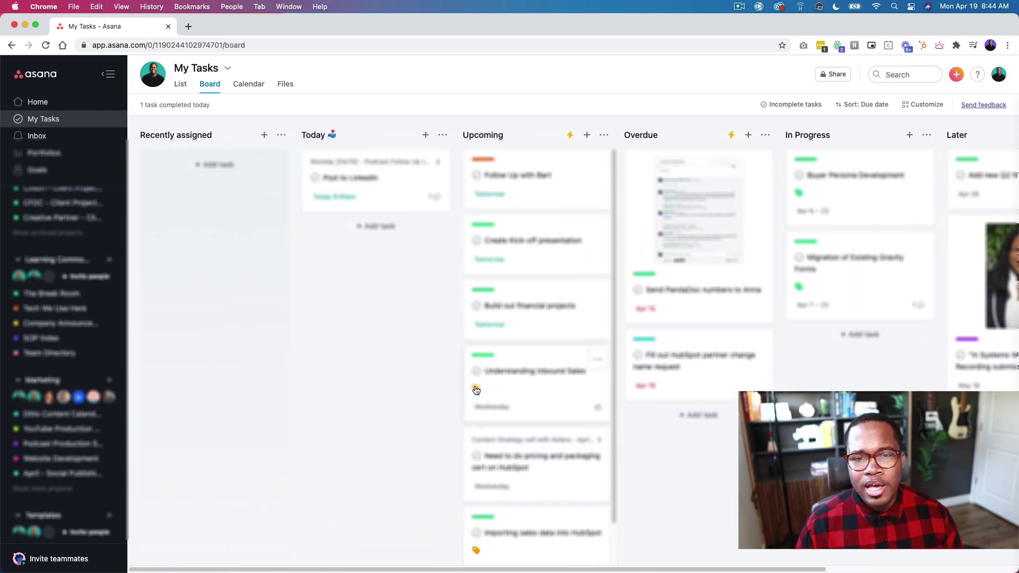
drag(542, 198, 505, 208)
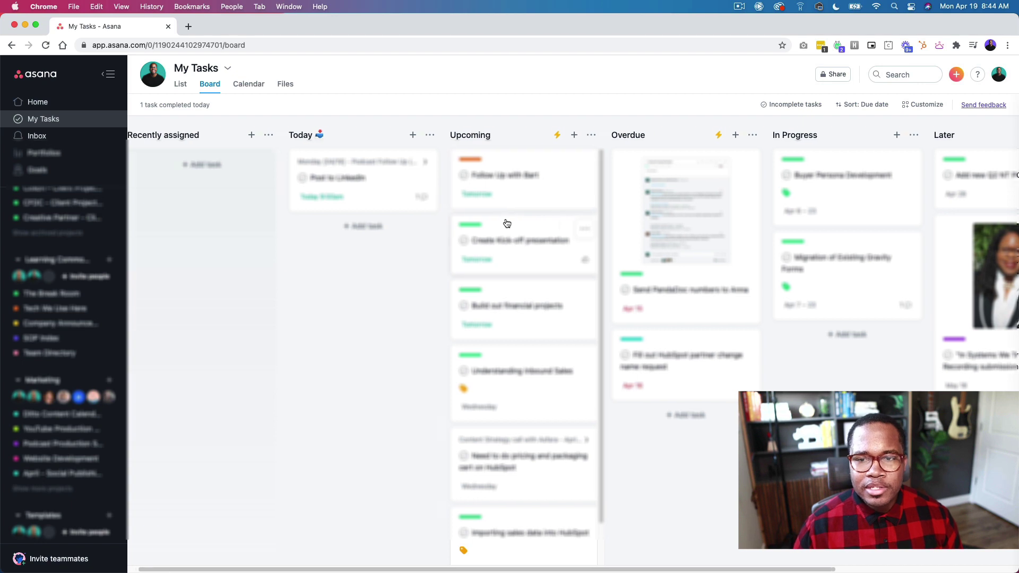
Back in List view, add section 'Not ever getting done' and drag it under Today.
click(181, 85)
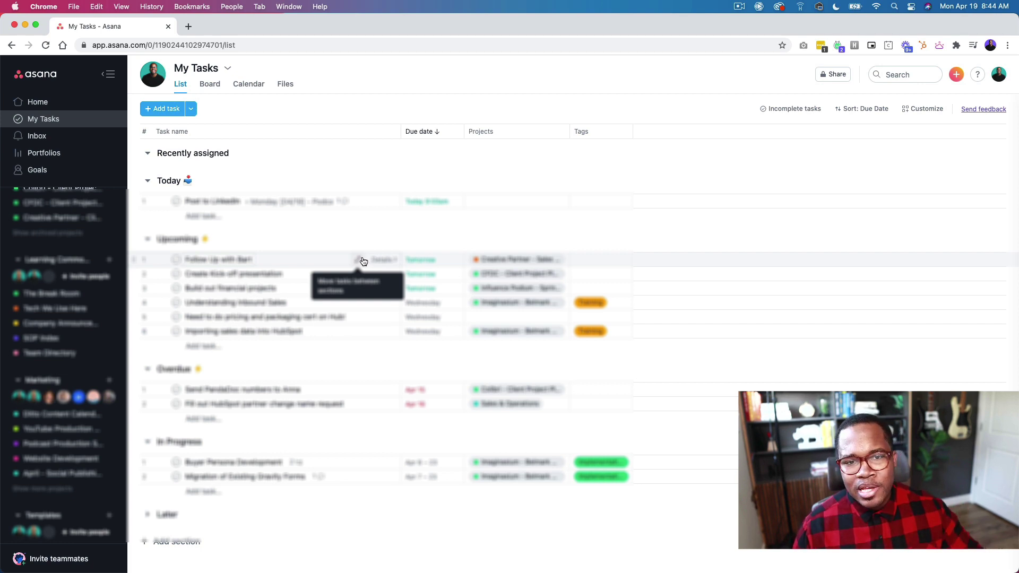
click(175, 542)
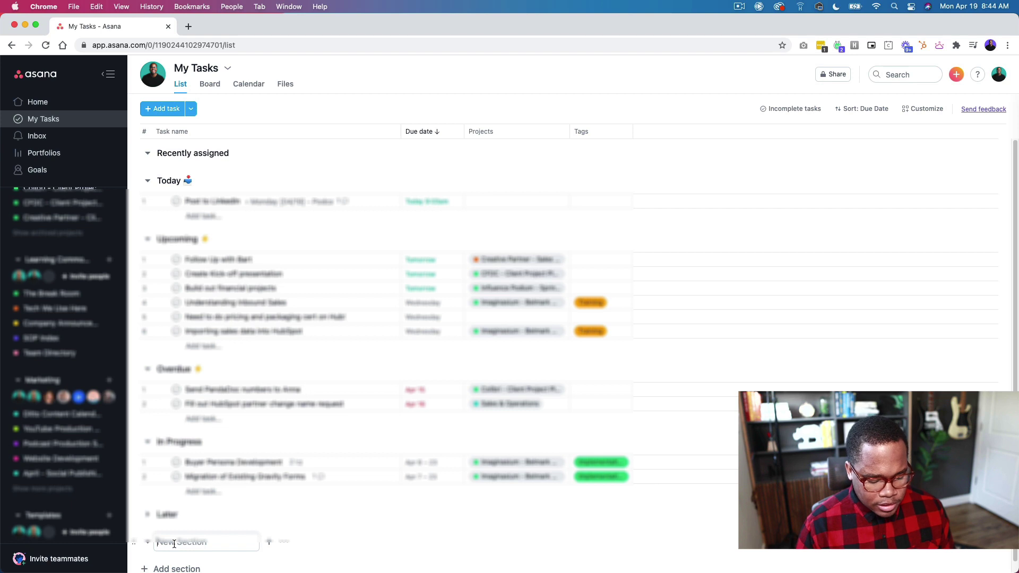
text(M)
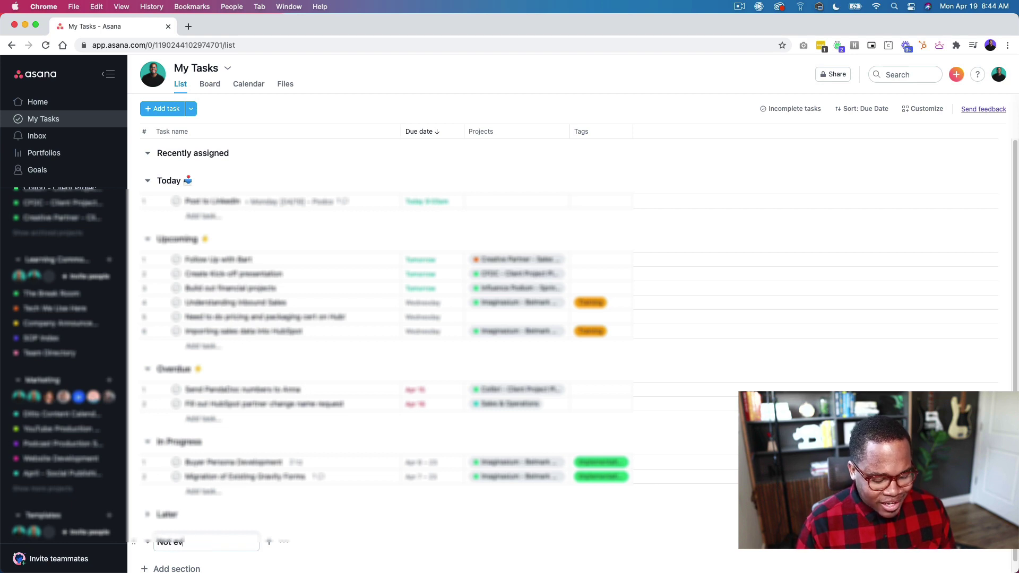
text(ot ever getting)
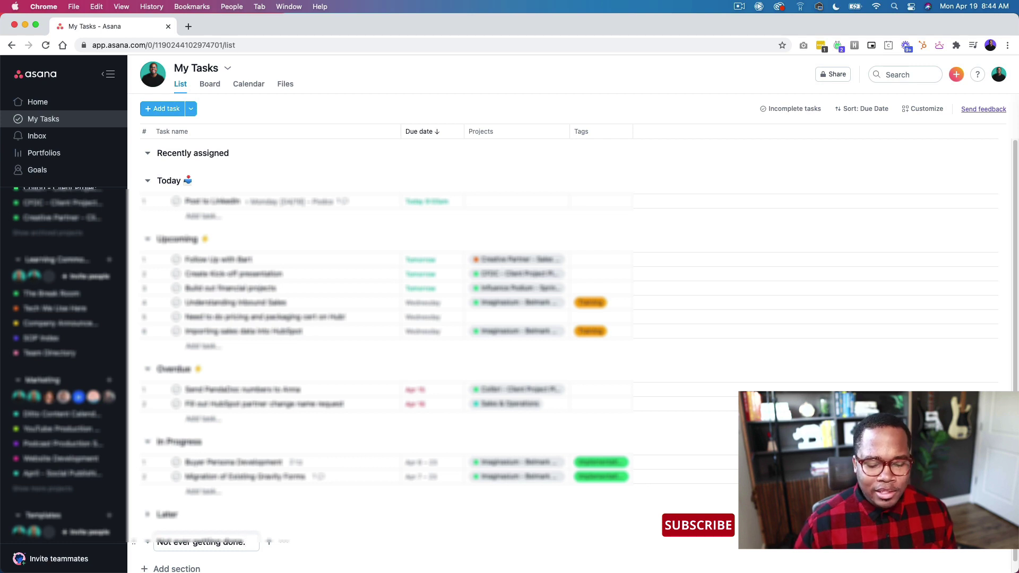
text( done)
key(Return)
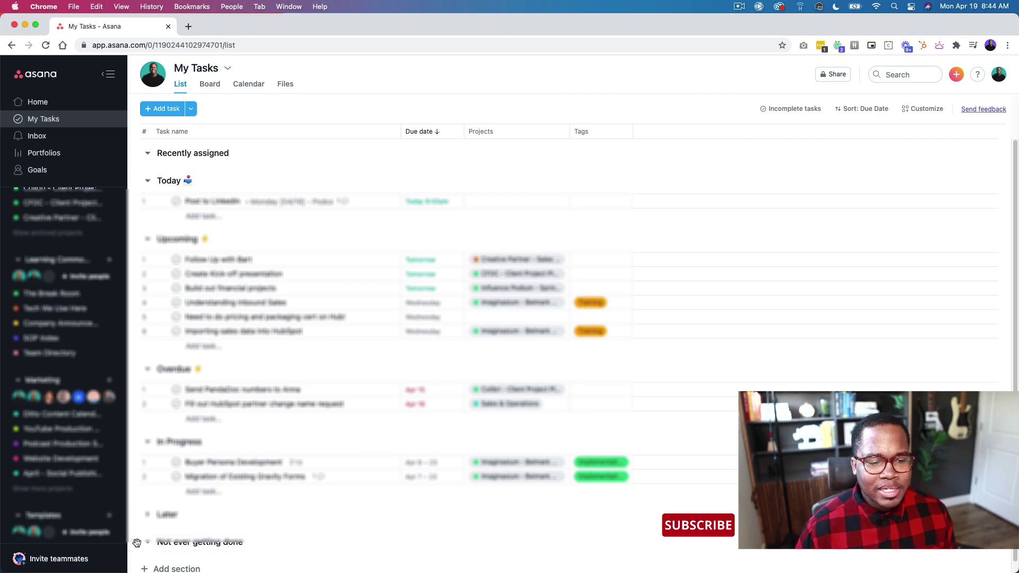
drag(135, 544, 181, 242)
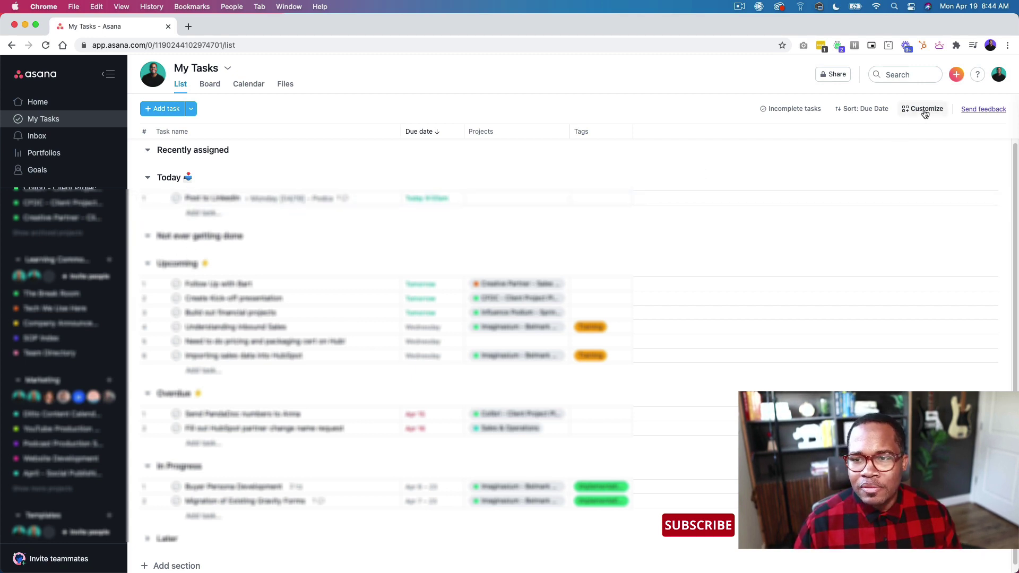
Check the sort options, keeping Due Date sorting, and open the My Tasks Customize panel.
click(866, 111)
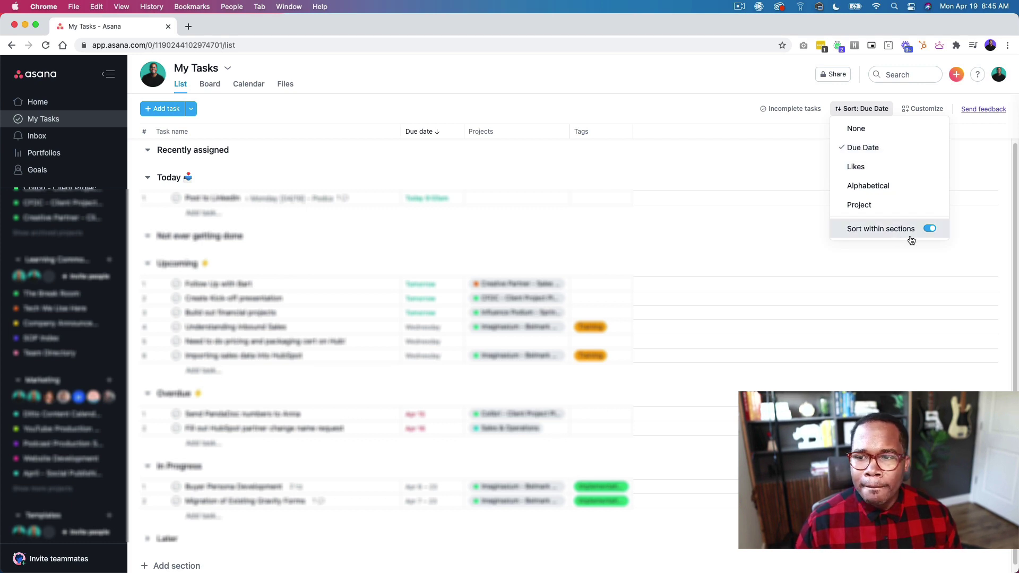
click(534, 231)
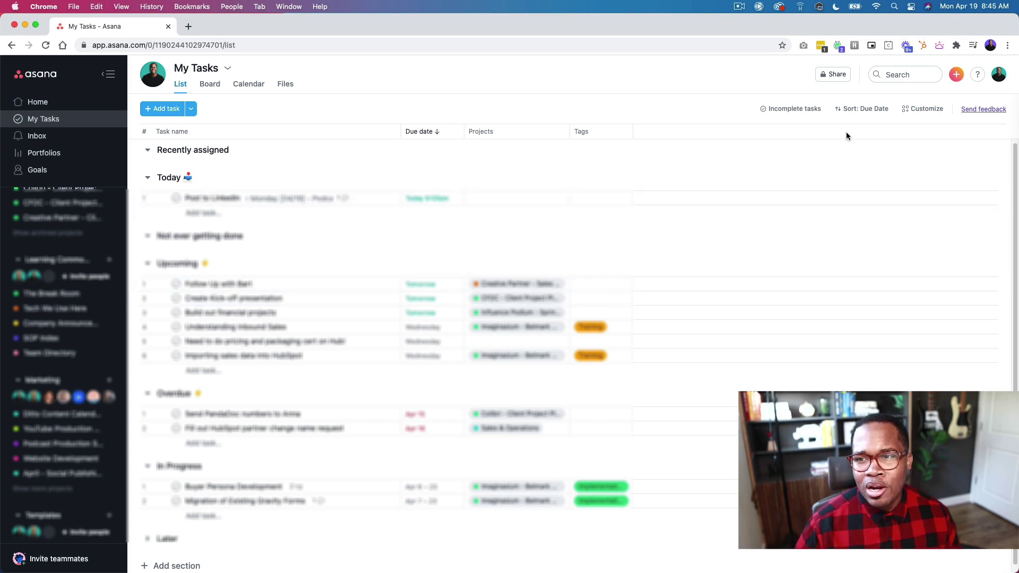
click(913, 112)
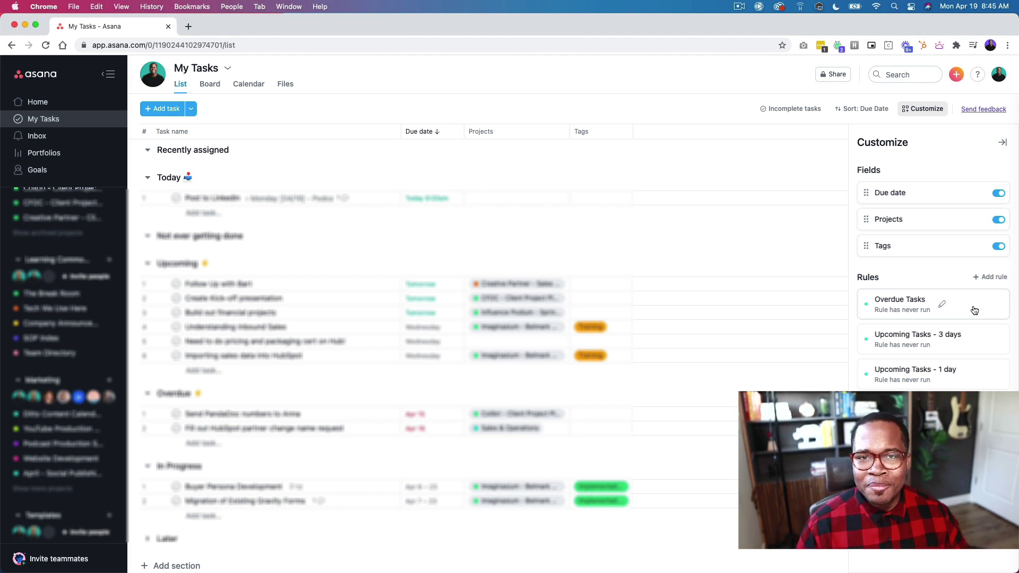
Build a 'Due date is approaching' rule that moves tasks due today into Today, retitling it.
click(996, 278)
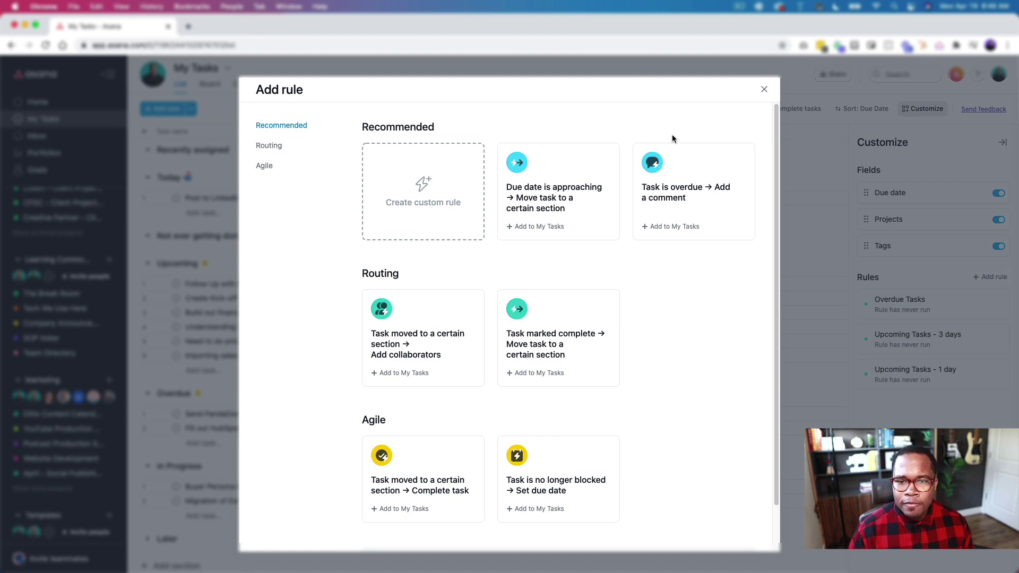
click(569, 194)
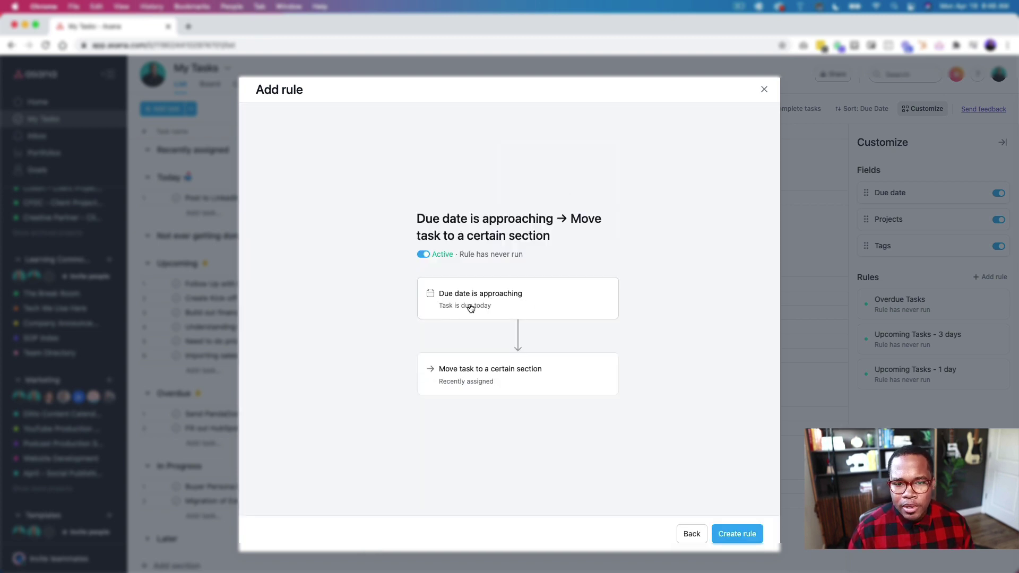
click(508, 306)
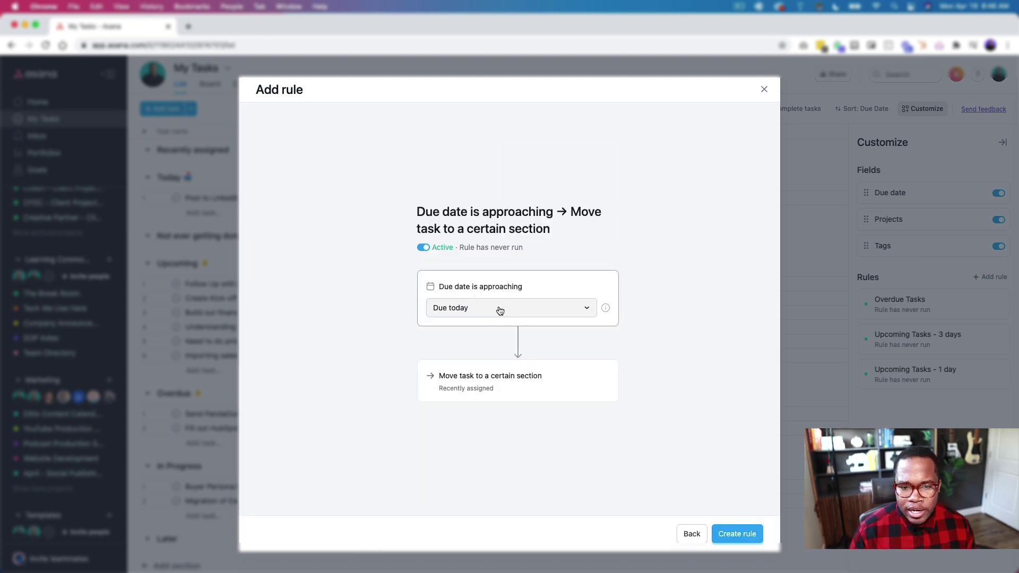
click(500, 310)
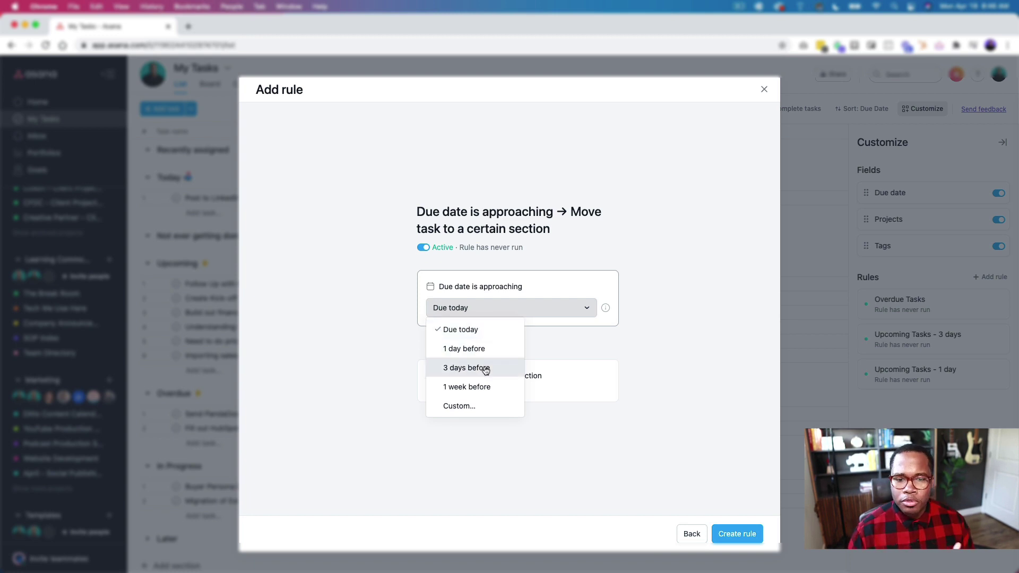
click(506, 330)
click(498, 382)
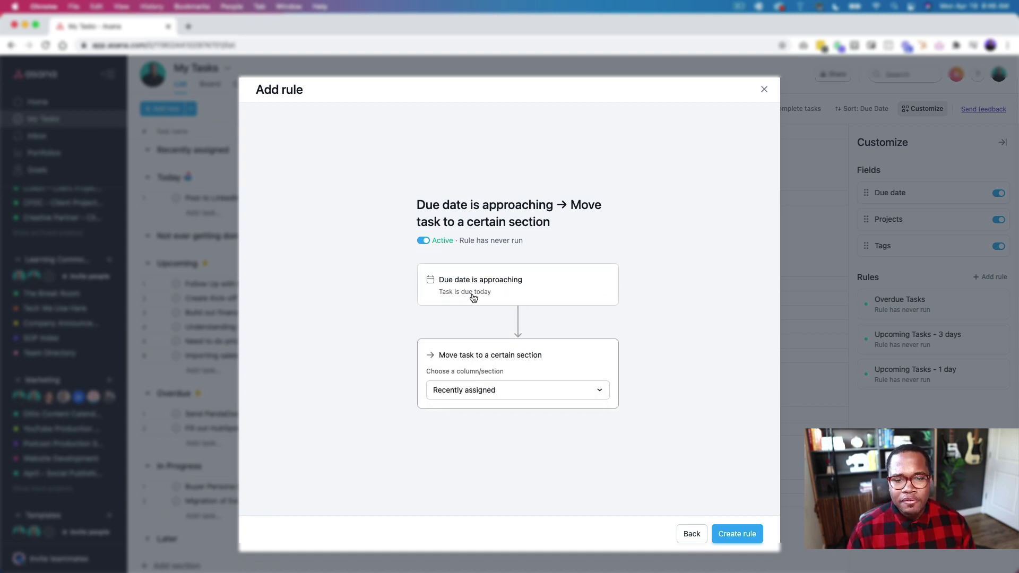
click(511, 393)
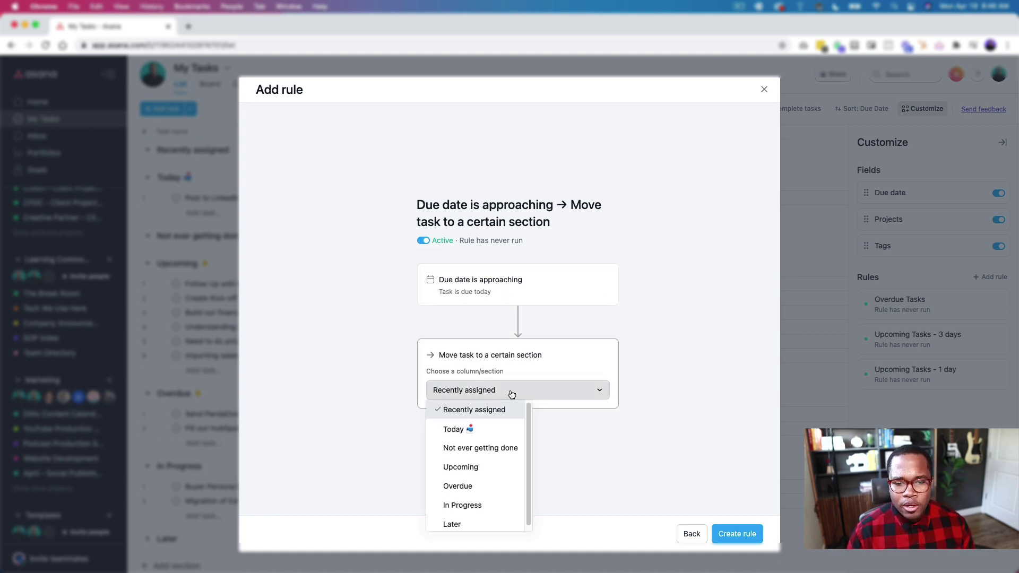
click(497, 430)
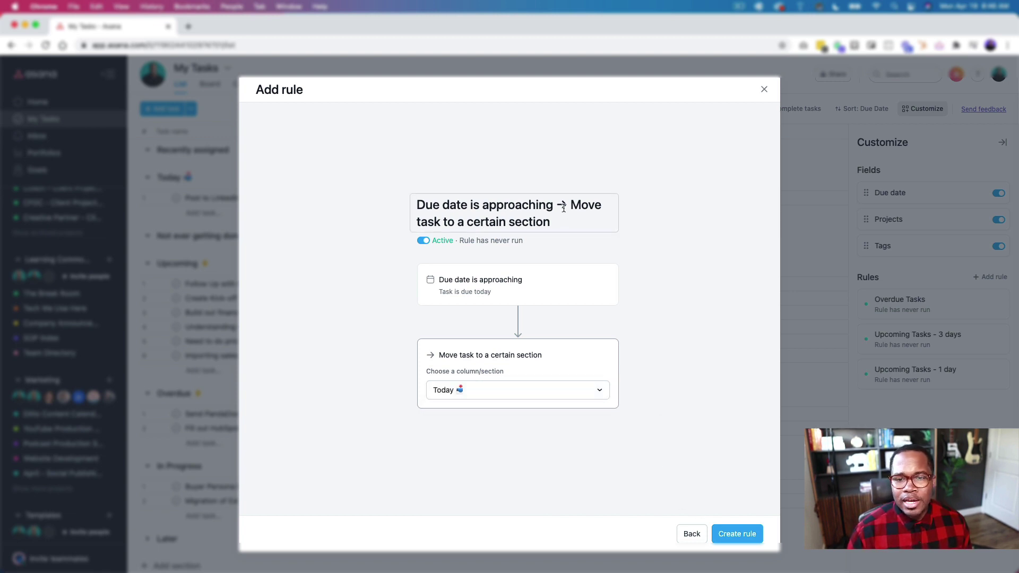
drag(569, 218, 466, 225)
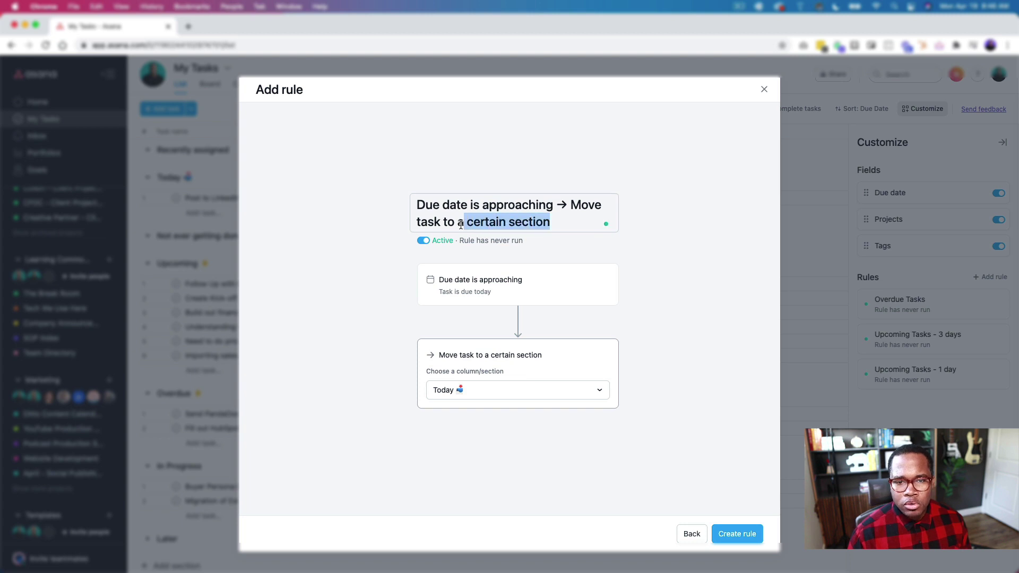
text(To)
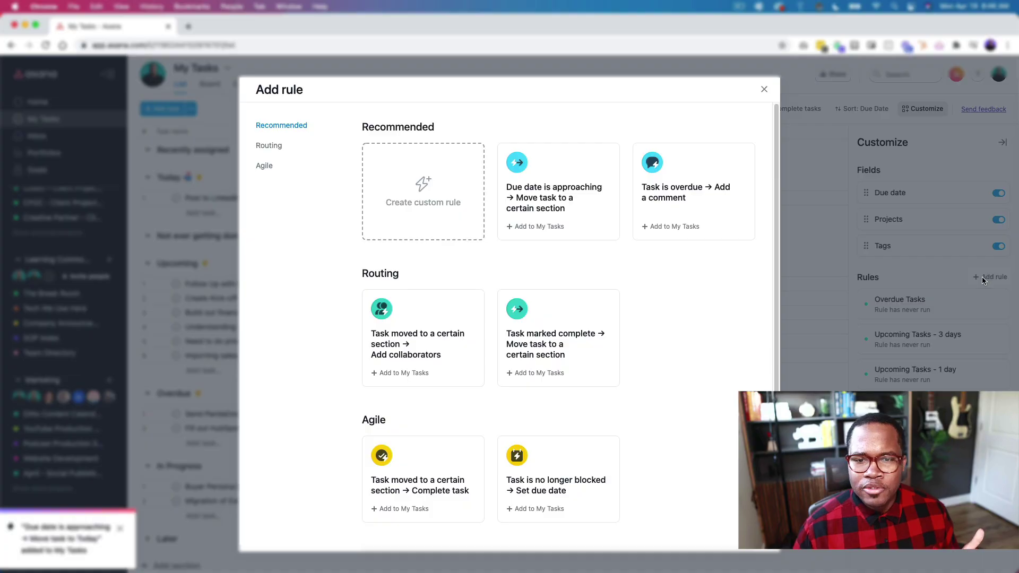
Start a custom rule triggered when a task is 1 week overdue.
click(426, 190)
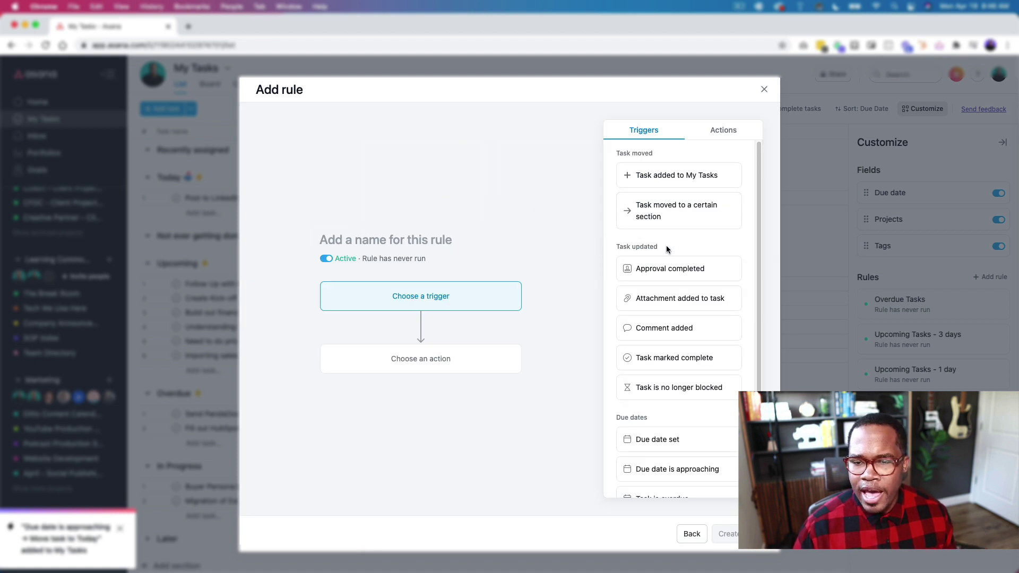
scroll(667, 249, down, 2)
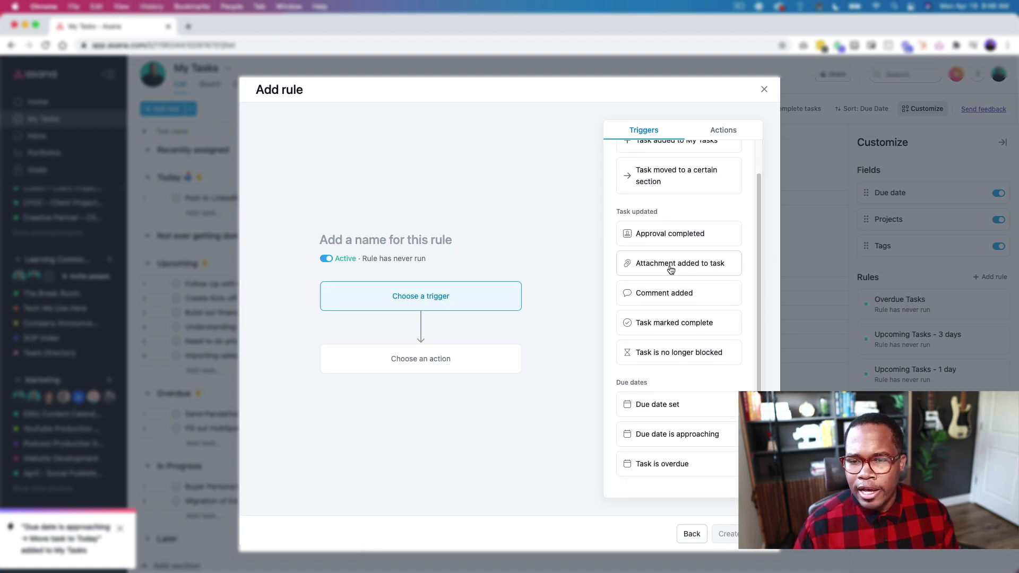
scroll(671, 271, up, 2)
scroll(671, 282, down, 2)
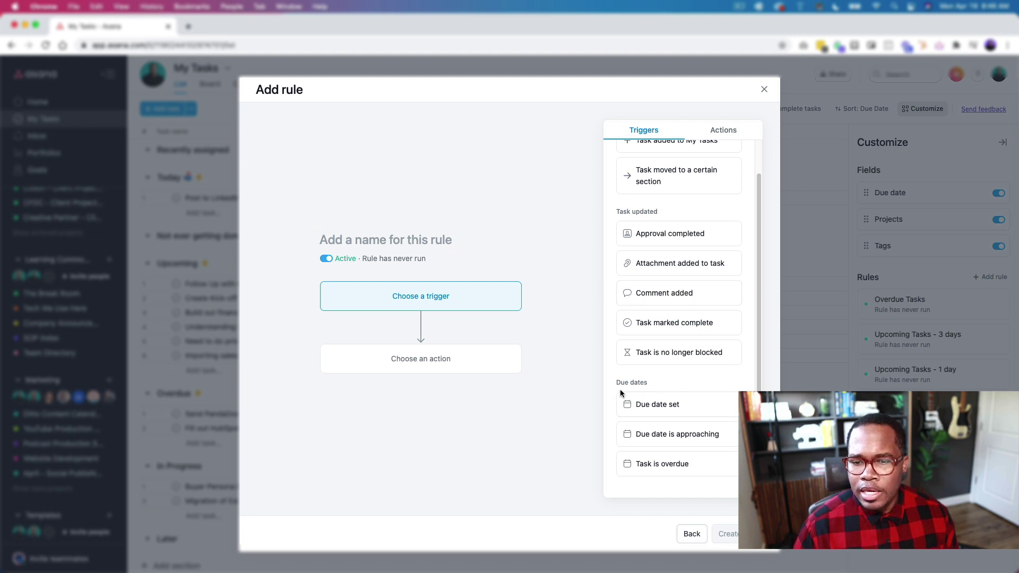
click(670, 466)
click(441, 309)
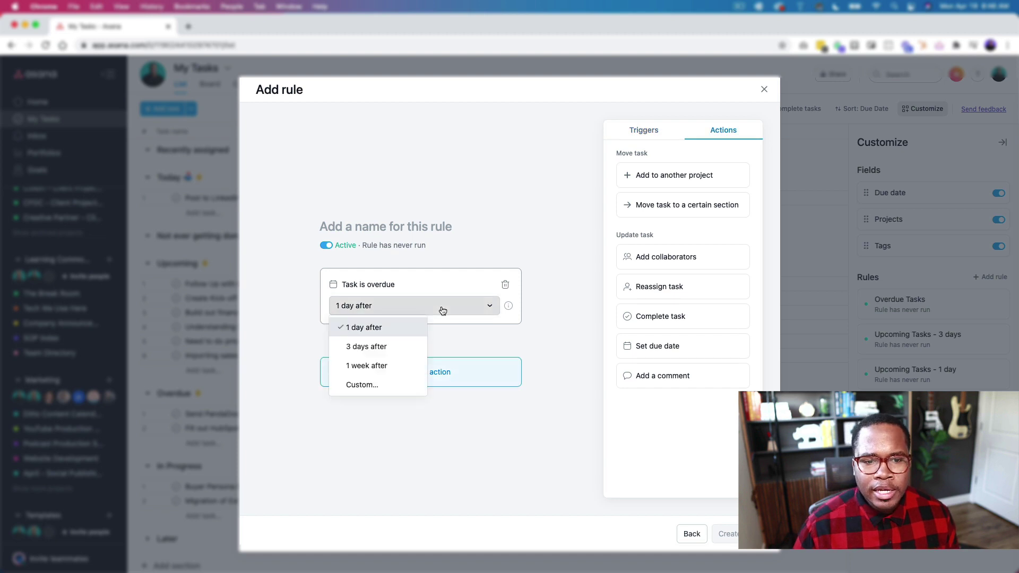
click(387, 367)
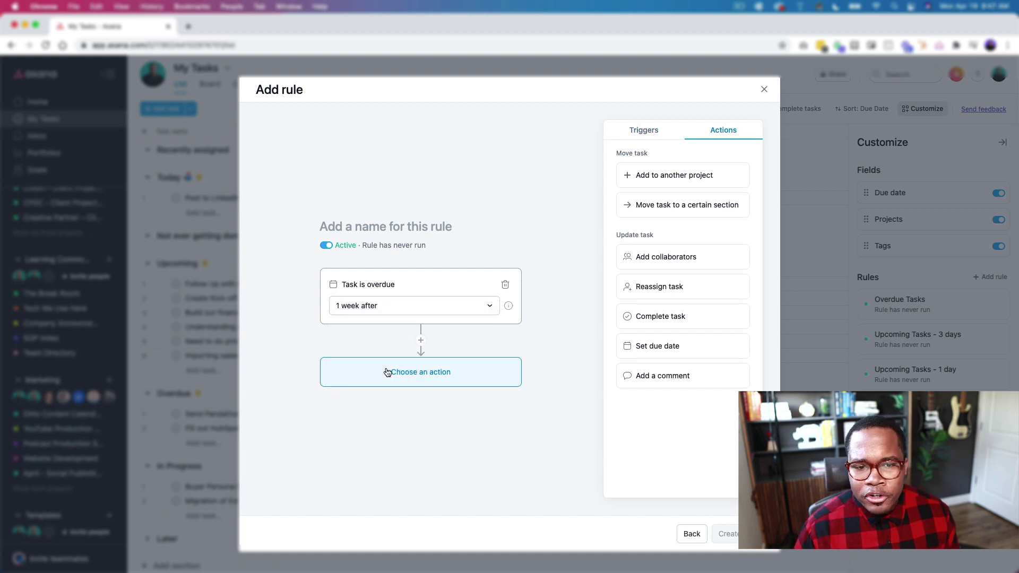
click(393, 377)
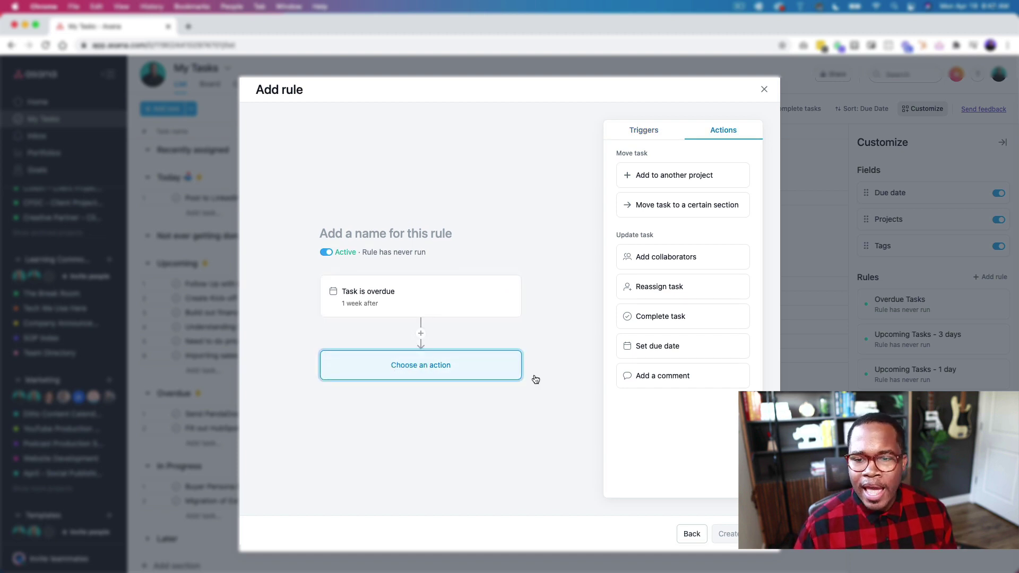
Move such tasks to 'Not ever getting done', name the rule 'Never getting done' and create it.
click(706, 204)
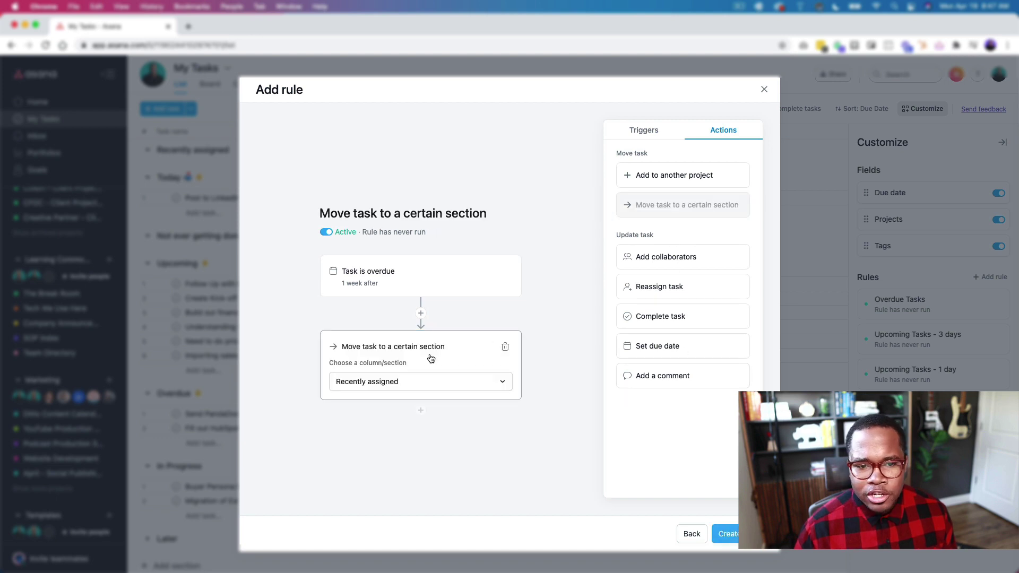
click(389, 384)
click(389, 440)
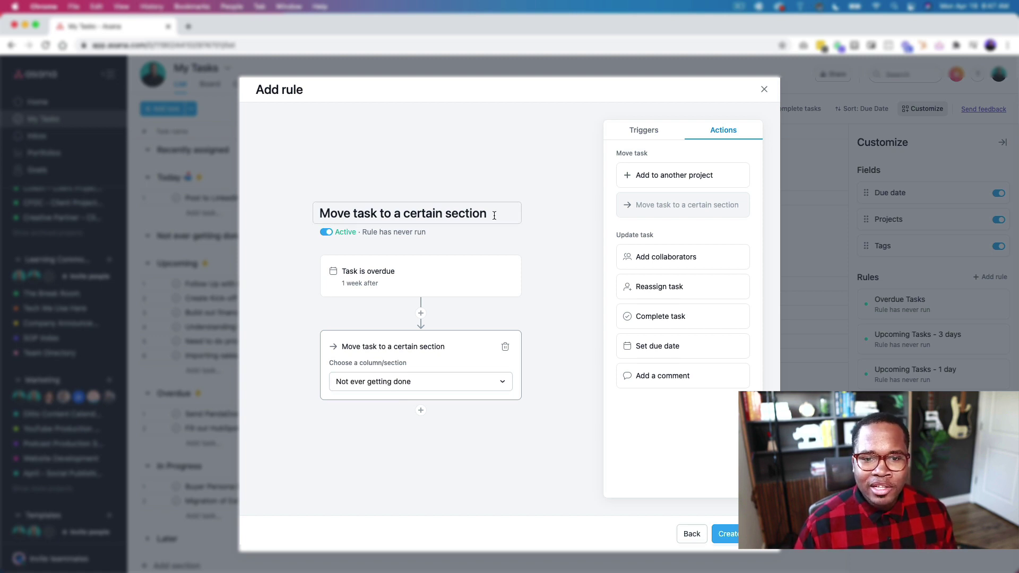
drag(494, 215, 312, 209)
text(Never getting done)
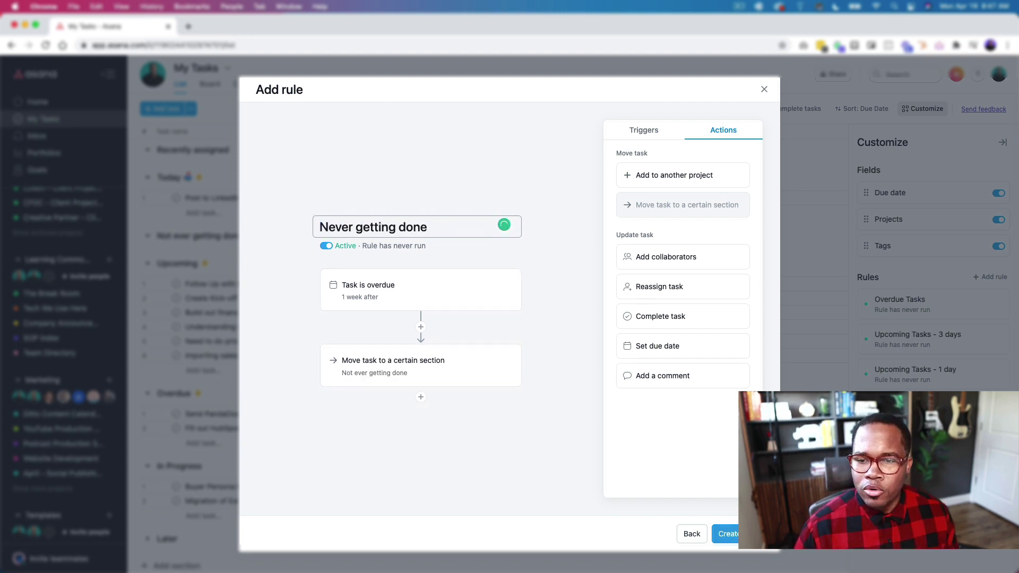
click(728, 534)
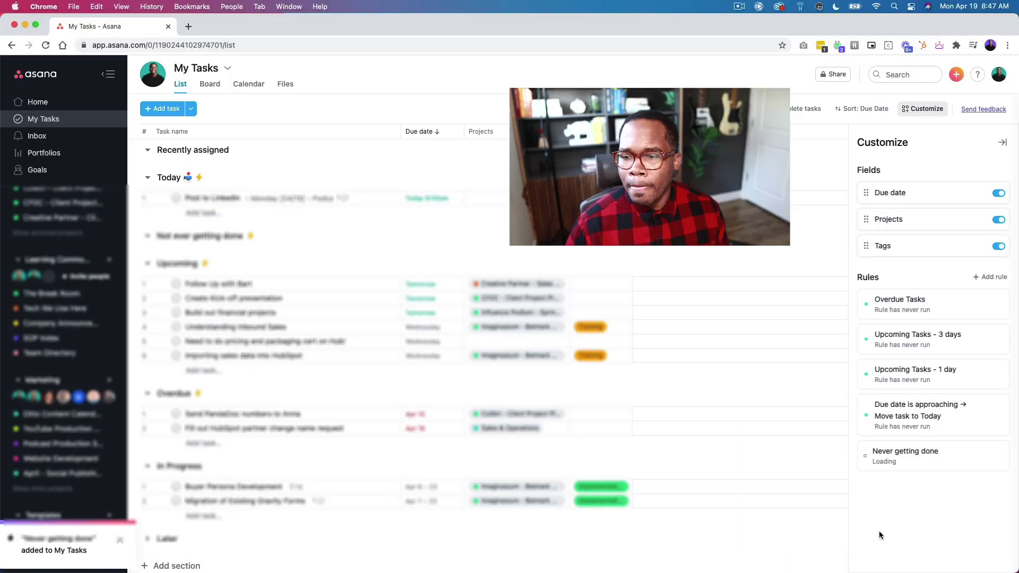